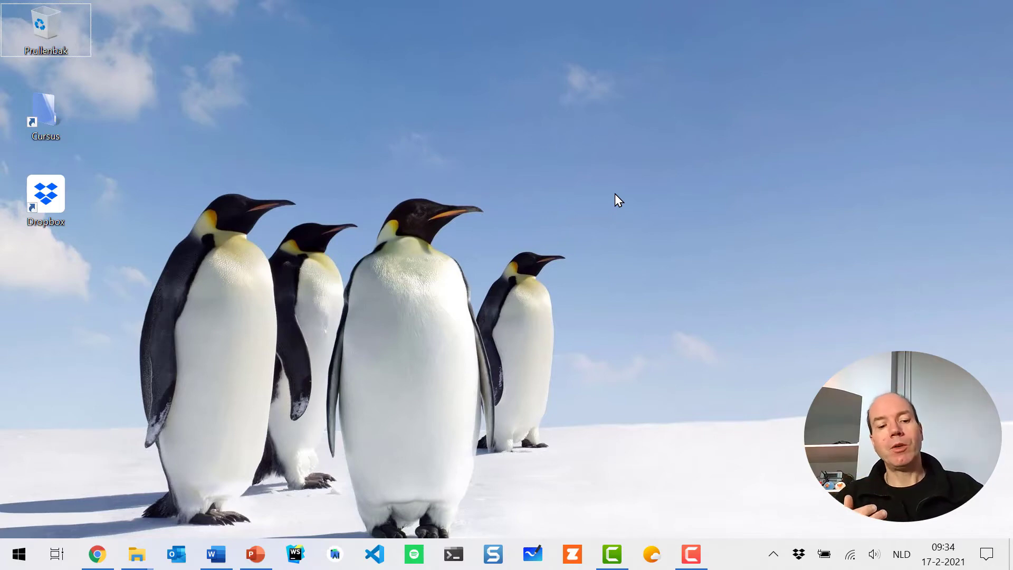
- View the action center notifications, expand and collapse its quick actions, and return to the plain desktop
key(super+a)
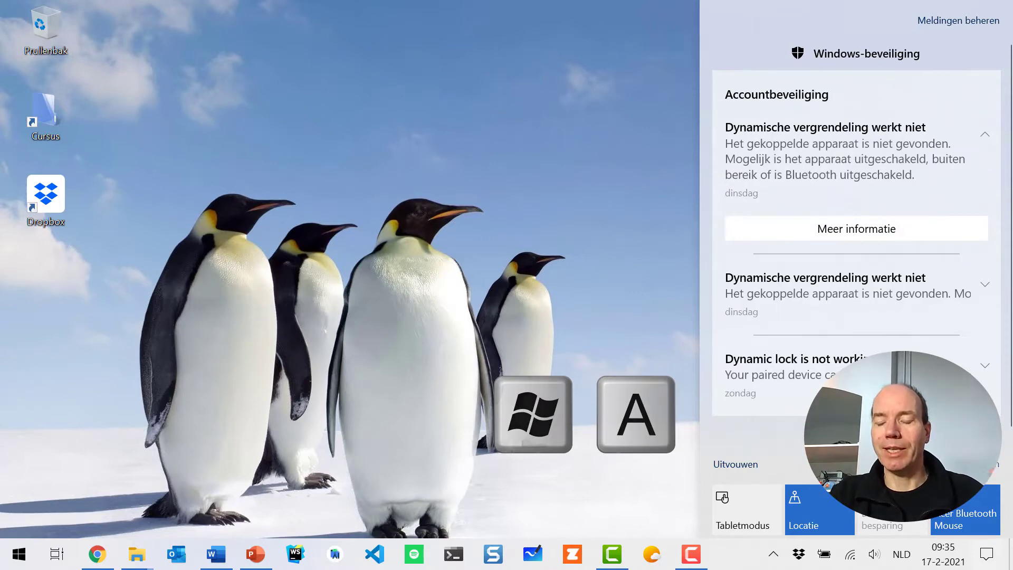
click(984, 559)
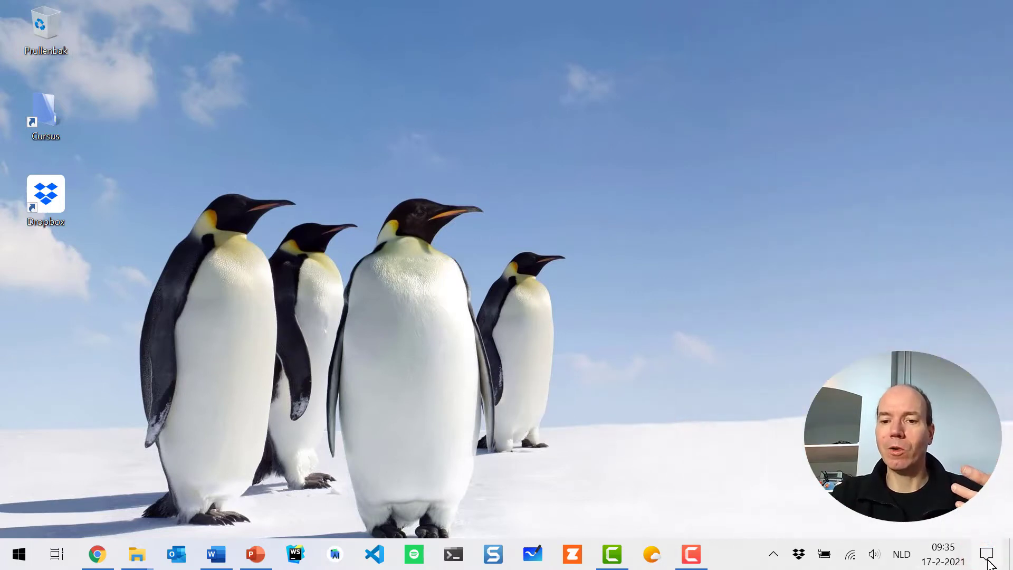
click(986, 561)
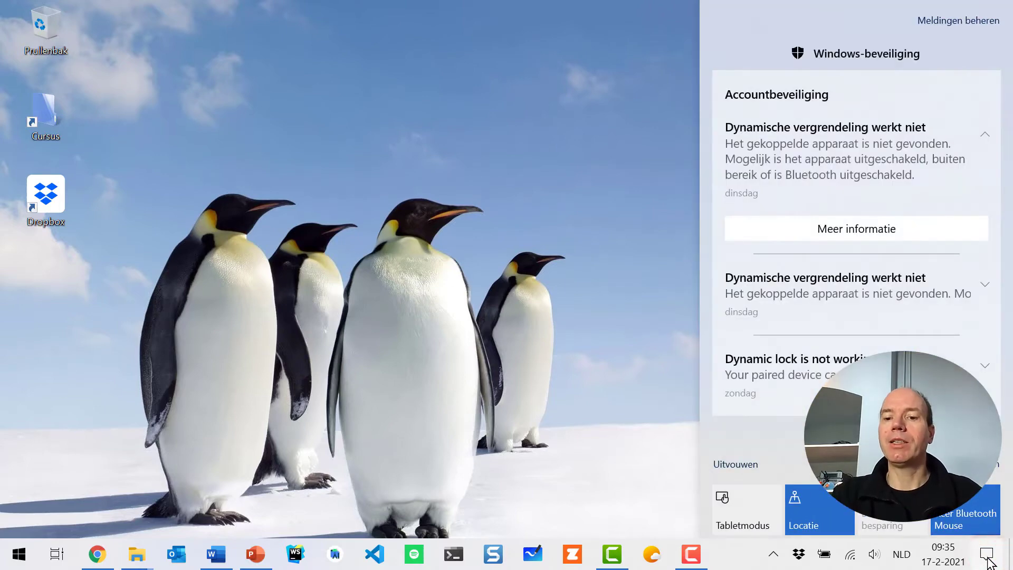
click(745, 465)
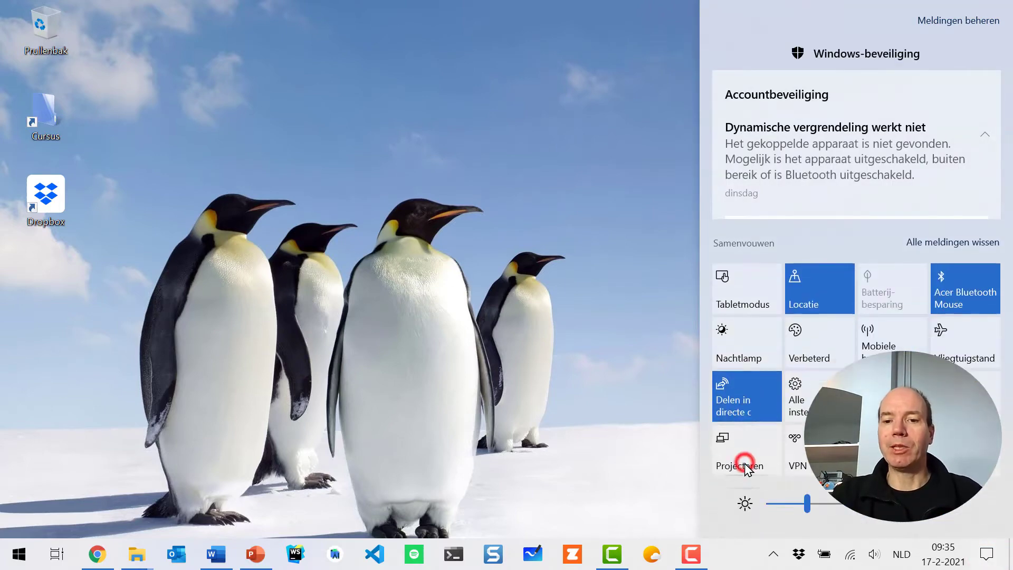
click(764, 243)
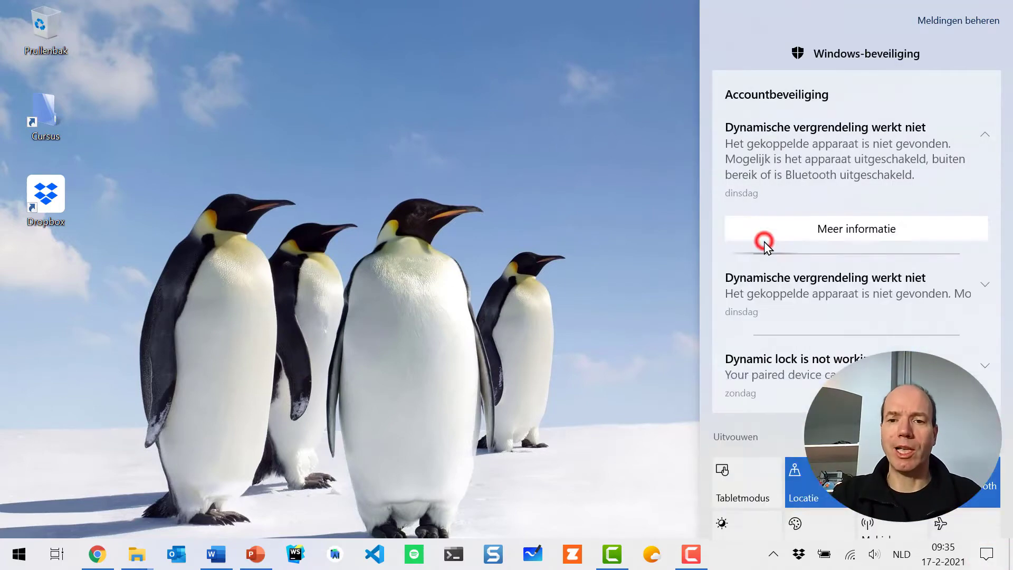
click(986, 555)
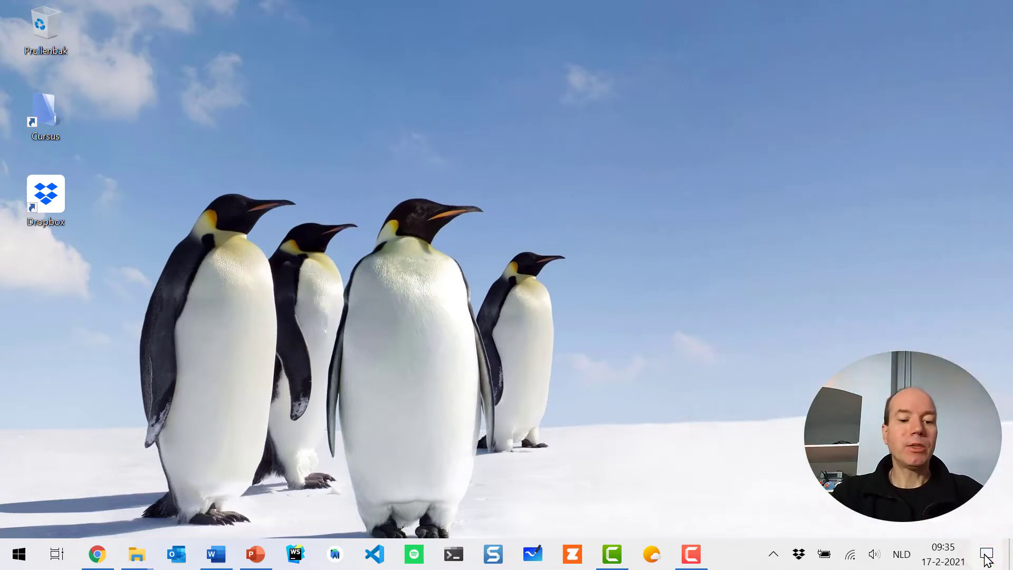
click(987, 555)
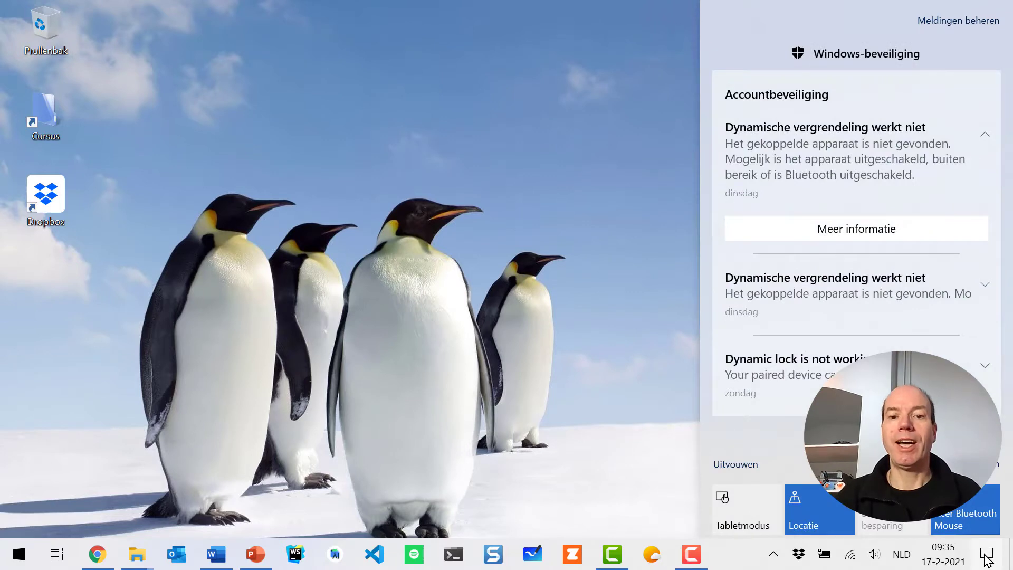
click(987, 555)
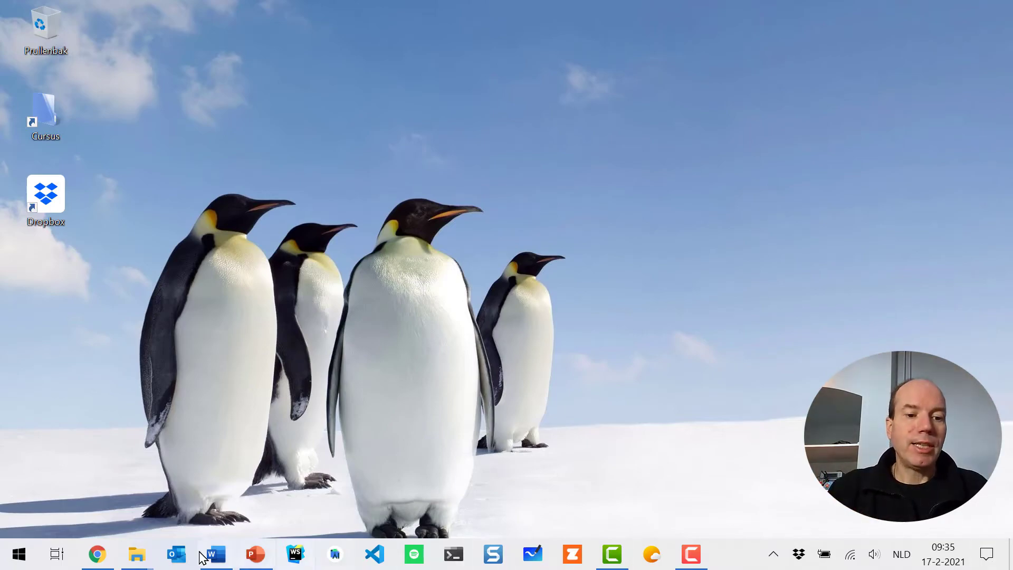
- Bring up the Chrome window and the two File Explorer windows, Dropbox and Bureaublad
click(97, 554)
mouse_move(136, 554)
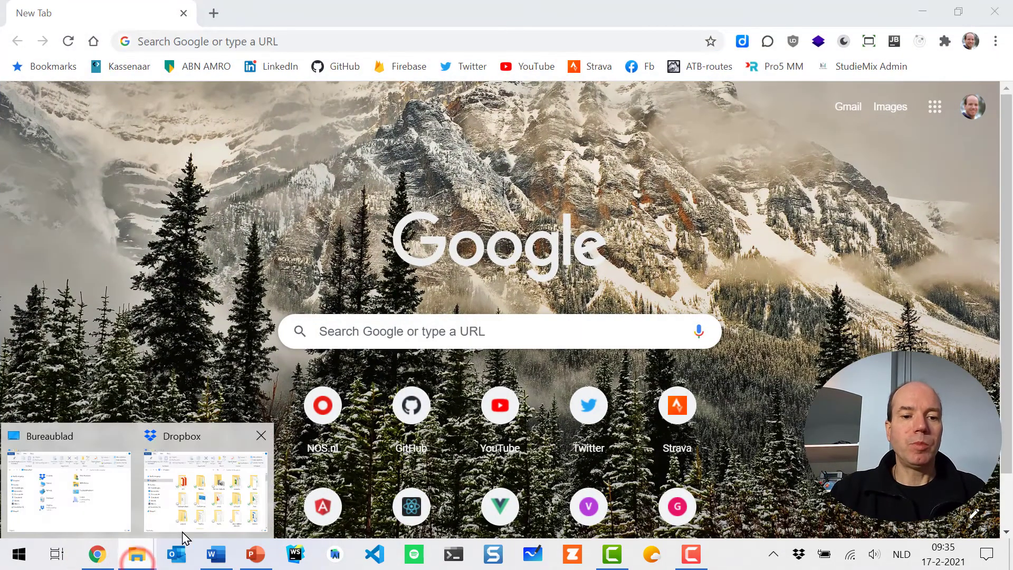
click(211, 520)
click(117, 489)
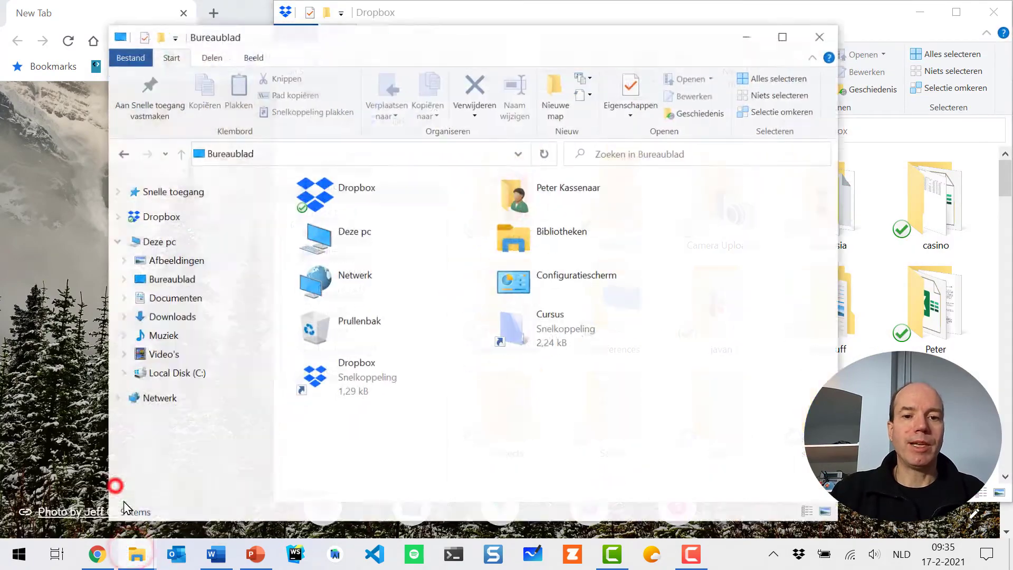
- Bring up Word as a smaller window overlapping the others, and put the Dropbox folder window in front, slightly lower
click(216, 555)
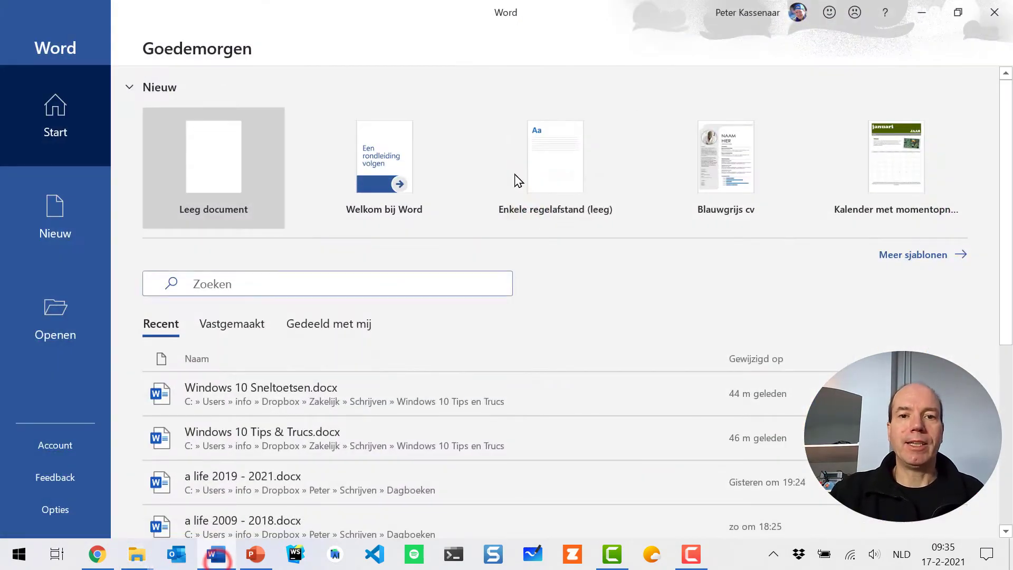
drag(468, 9, 311, 147)
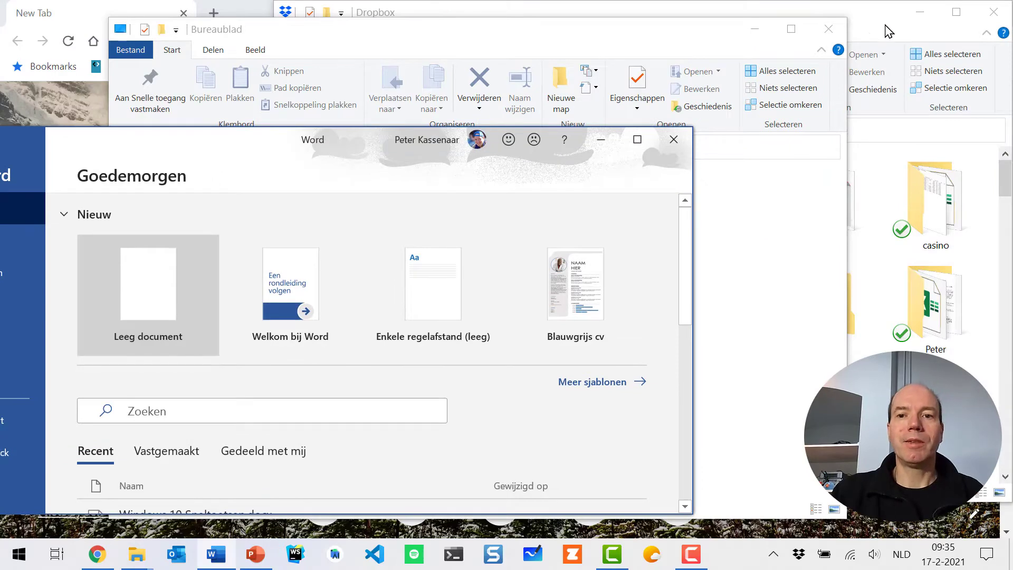
drag(868, 6, 868, 28)
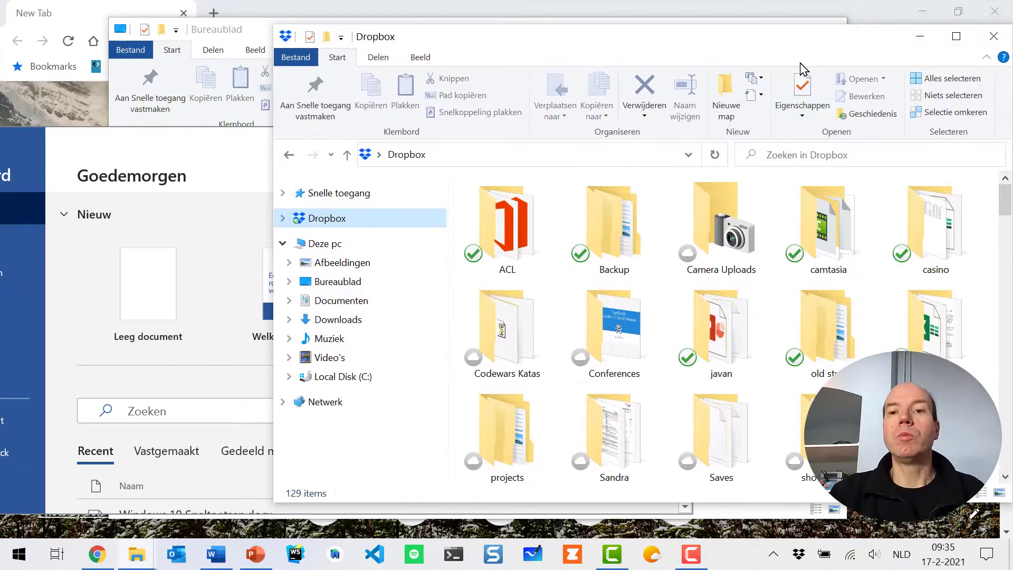
- Show the desktop by hiding all open windows, restore them, and hide them all again
key(super+d)
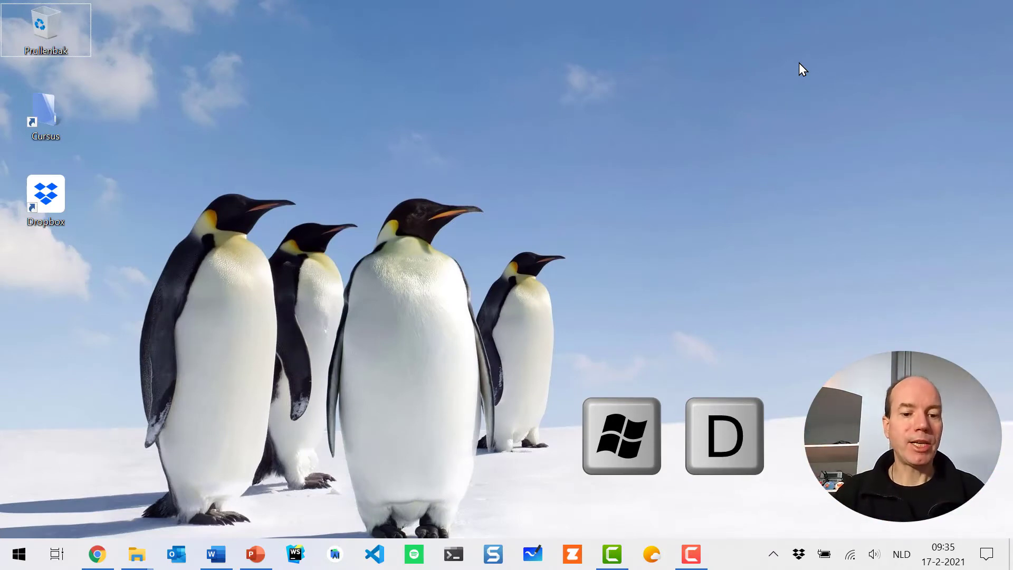
key(super+d)
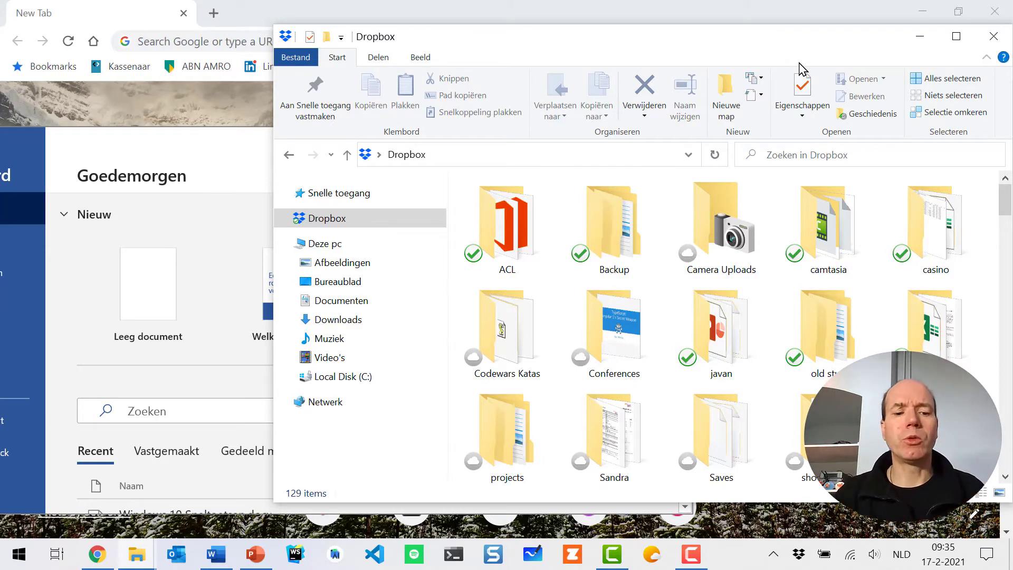
key(super+d)
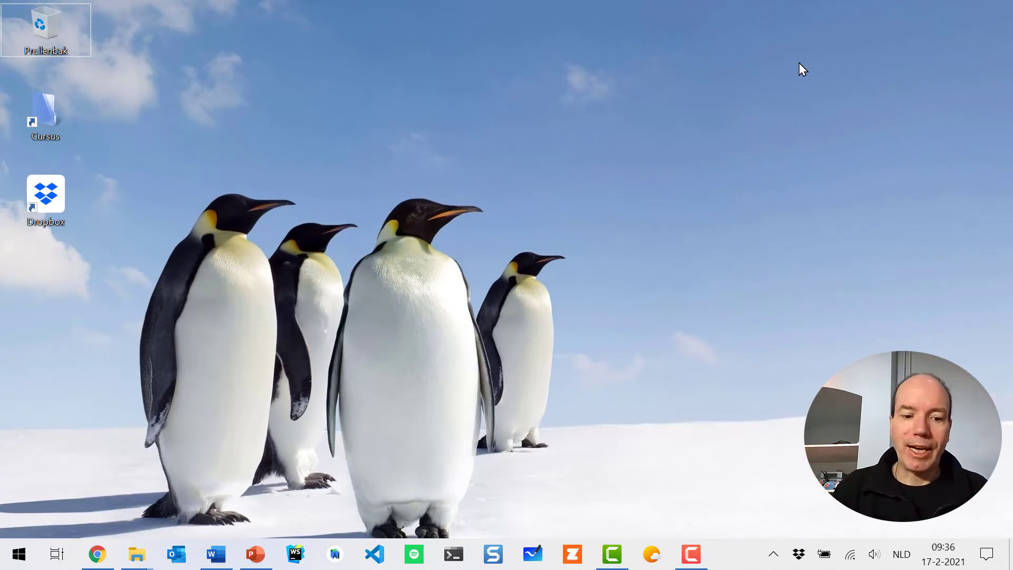
- Open a new File Explorer window and close it, along with the Bureaublad and Dropbox windows
key(super+e)
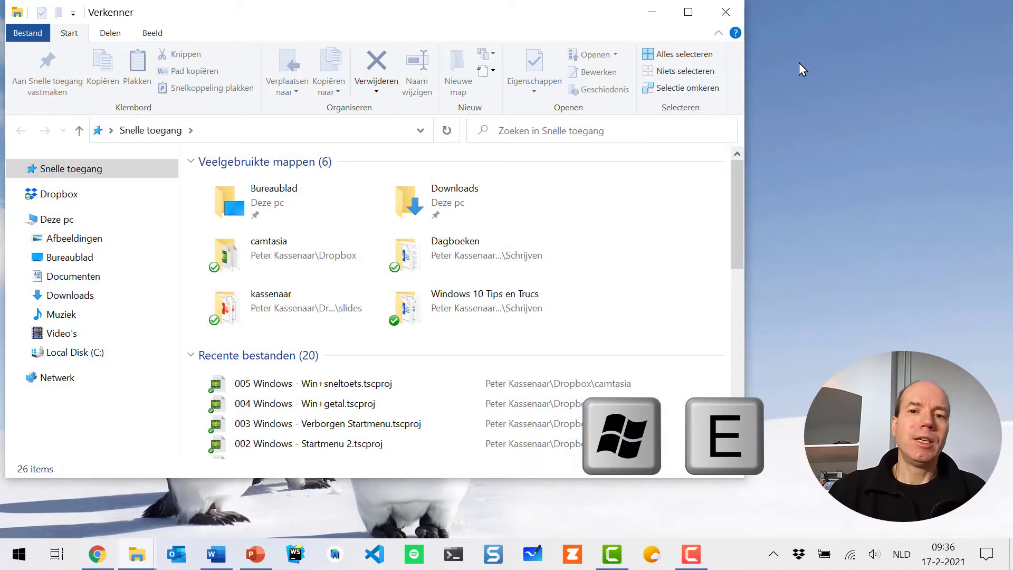
click(726, 9)
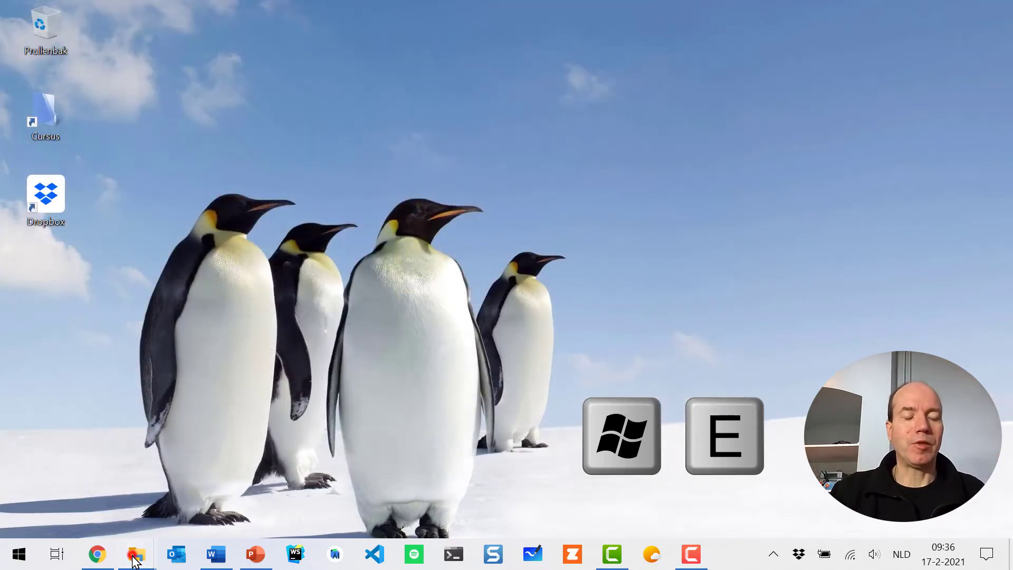
mouse_move(136, 550)
click(122, 438)
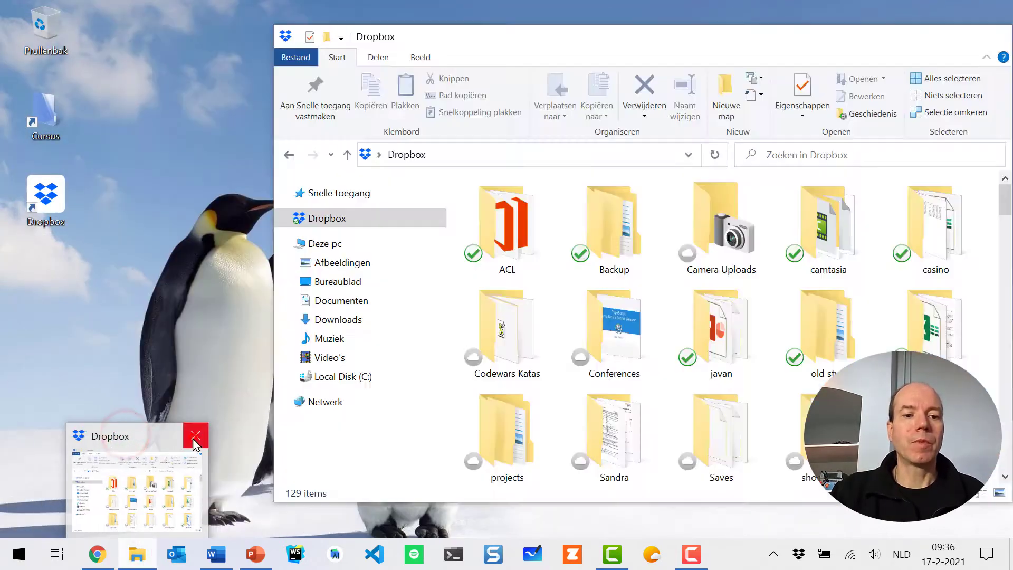
click(194, 437)
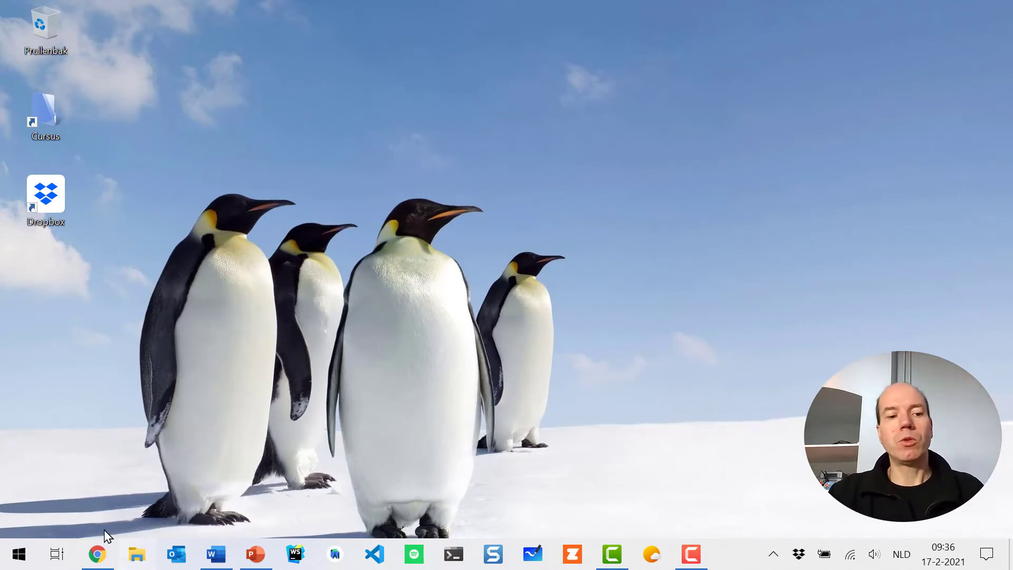
- Open a new File Explorer window at Deze pc and move it toward the middle of the desktop
click(18, 555)
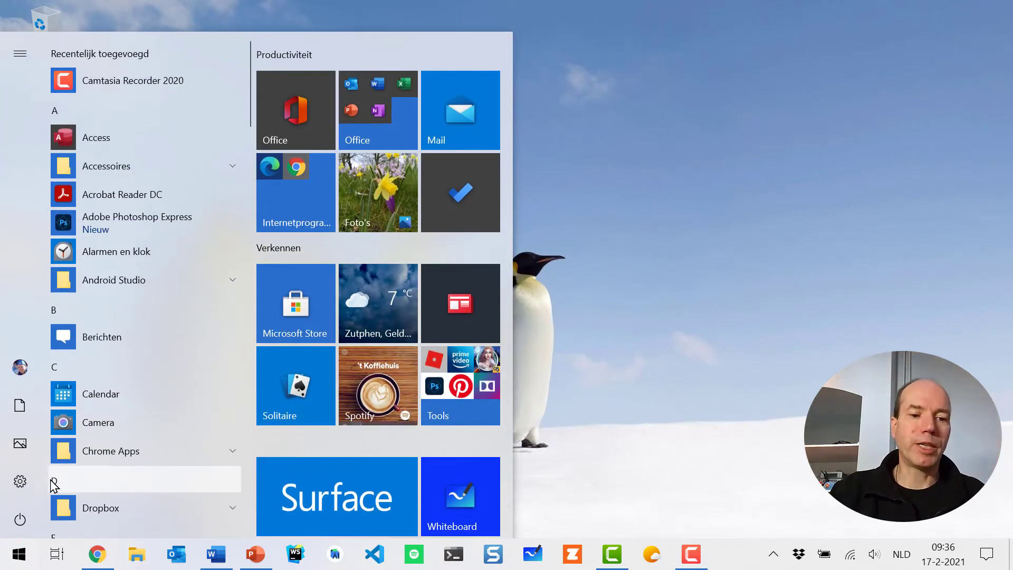
click(697, 369)
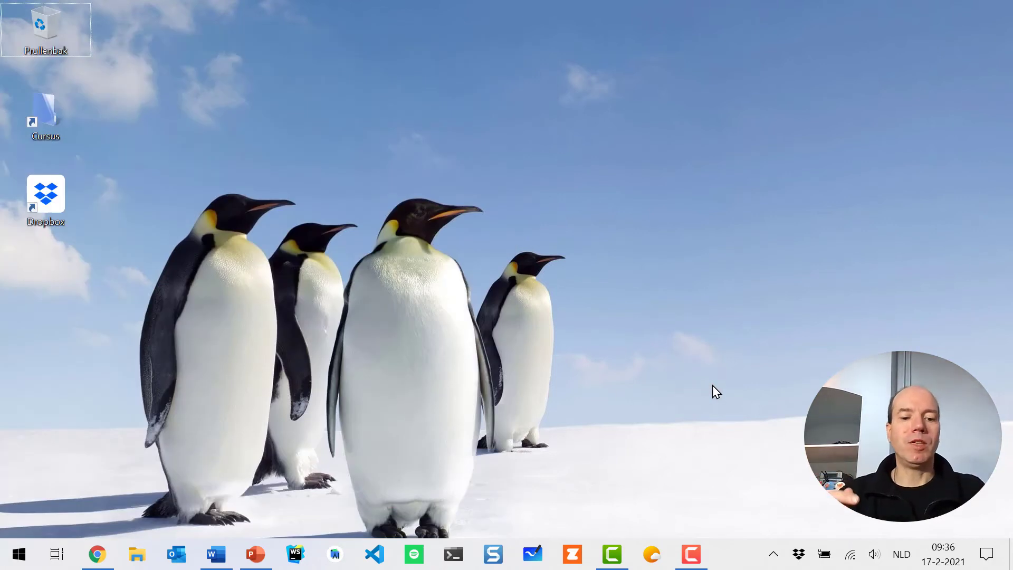
key(super+e)
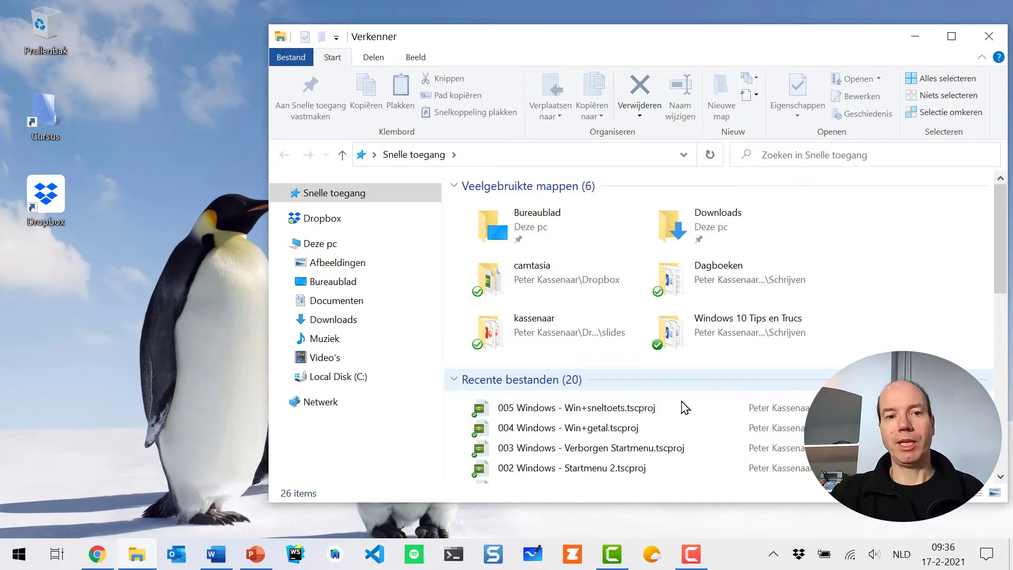
click(362, 194)
click(361, 242)
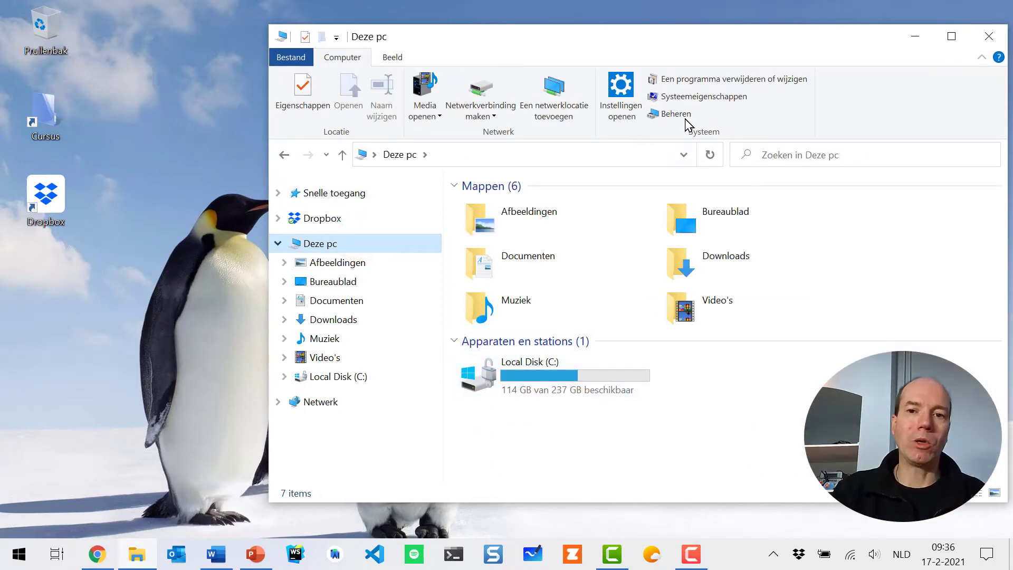
drag(742, 36, 653, 49)
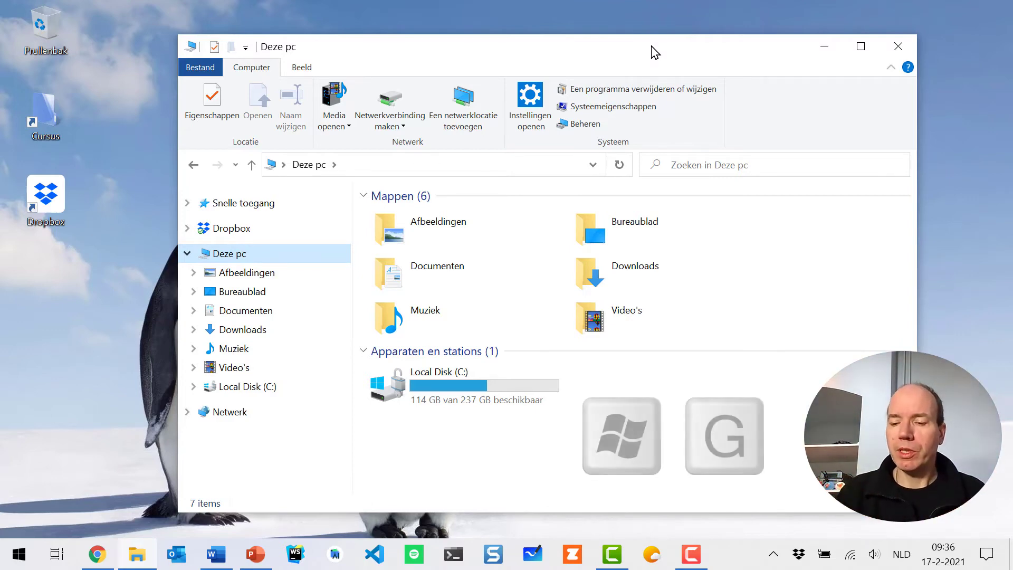
- Open the Windows Game Bar overlay
key(super+g)
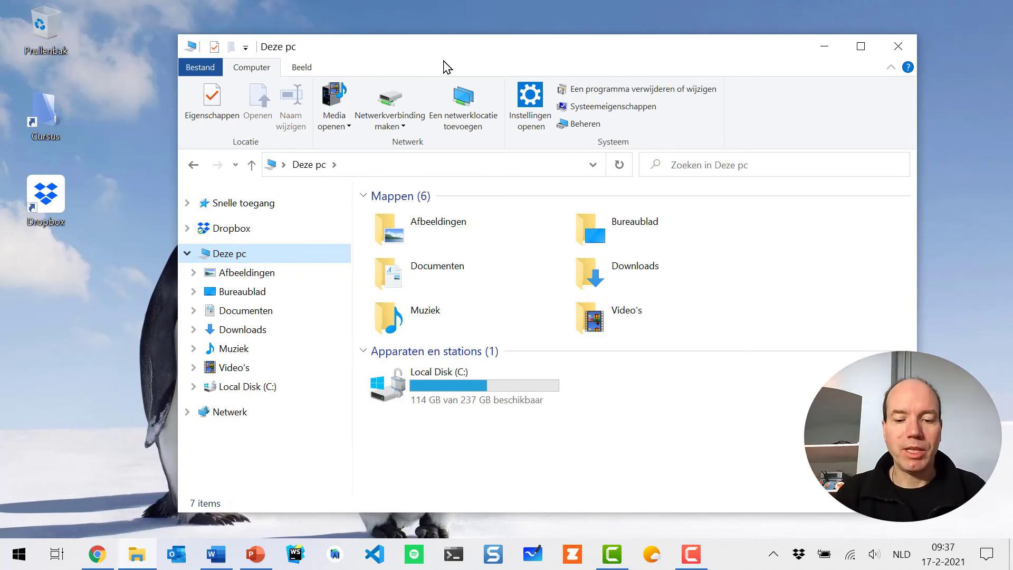
- Open the Windows Settings overview and close it, two times in a row, returning to the Deze pc window
key(super+i)
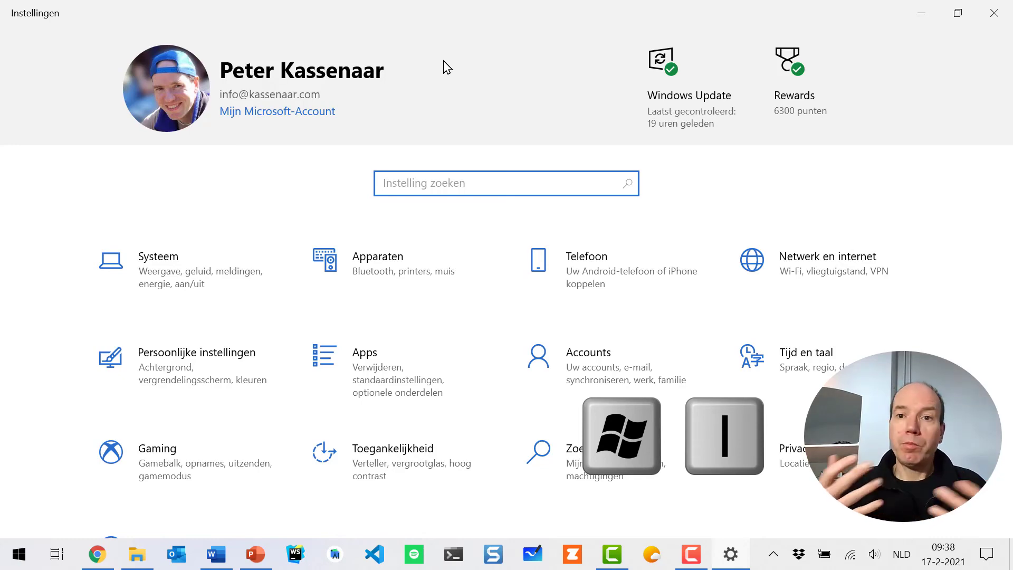
click(995, 8)
key(super)
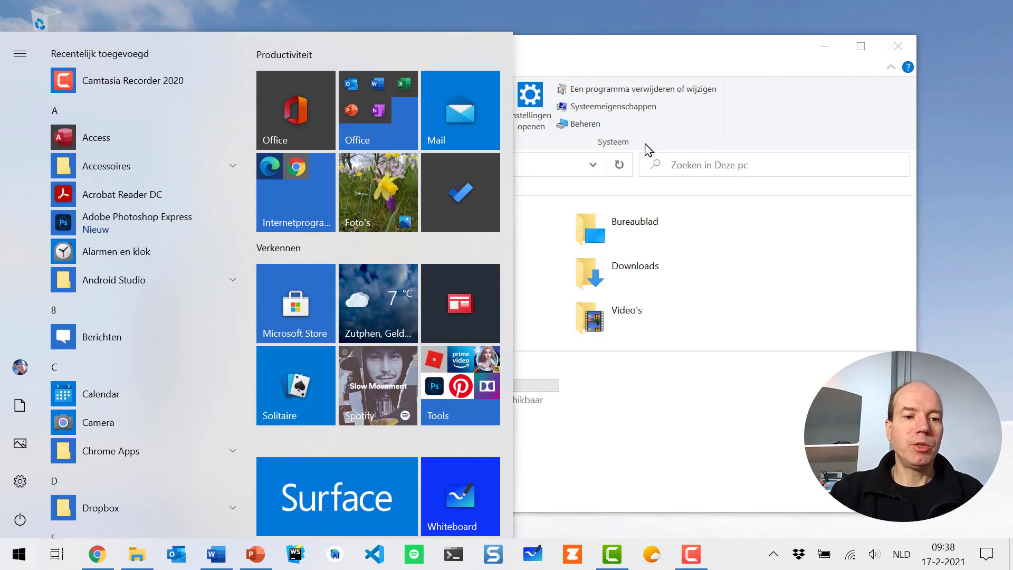
mouse_move(32, 480)
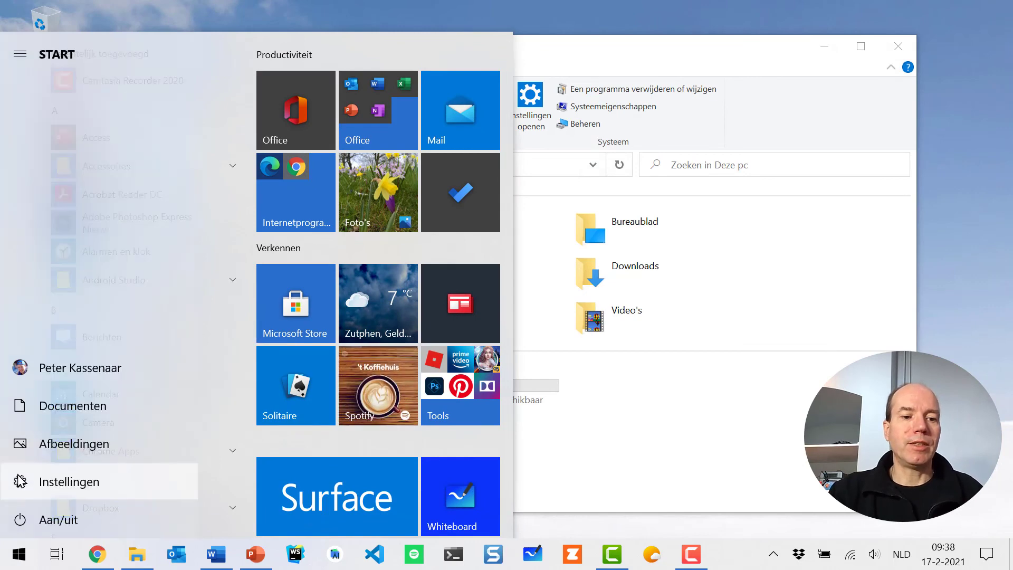
click(51, 479)
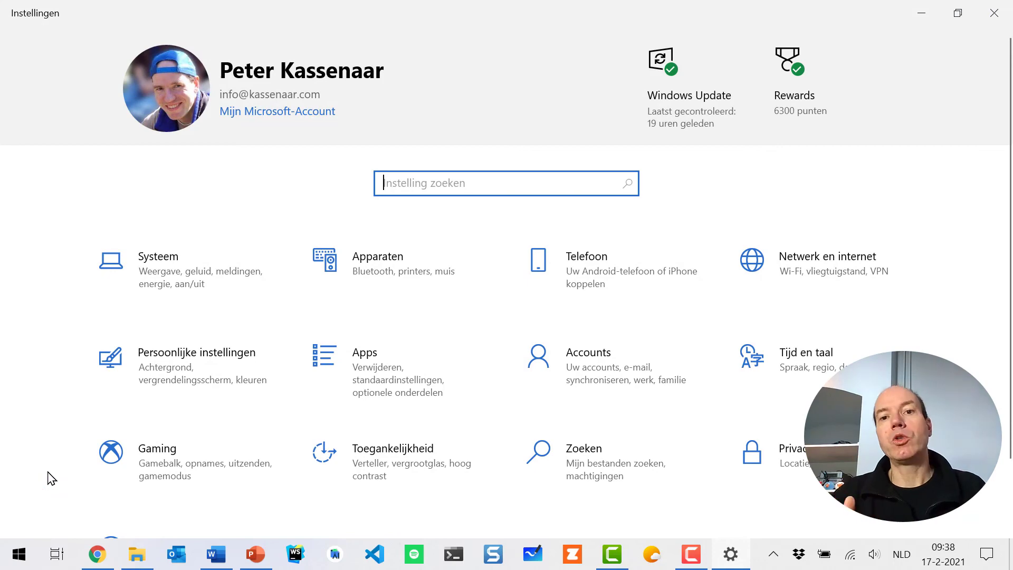
click(994, 12)
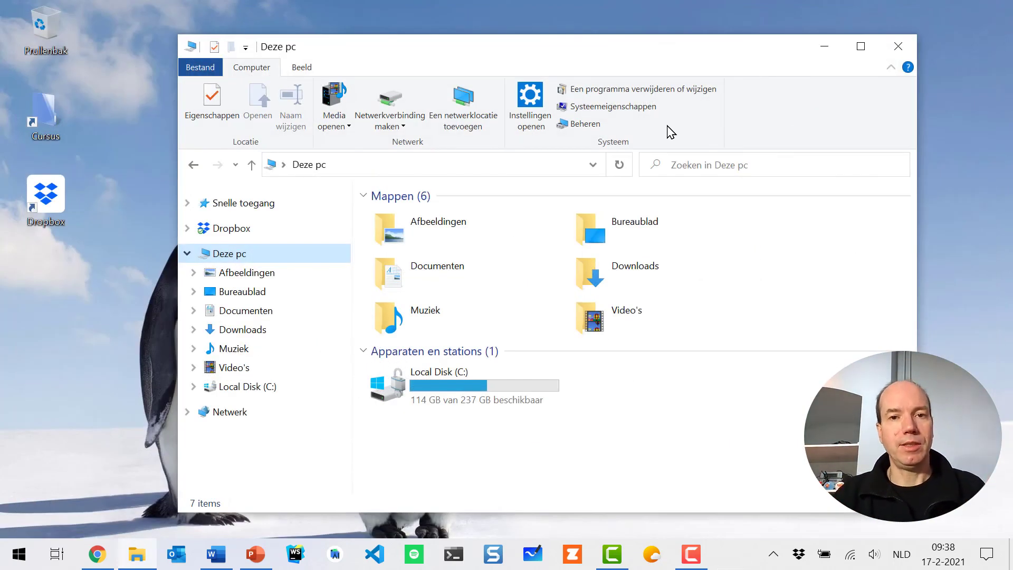